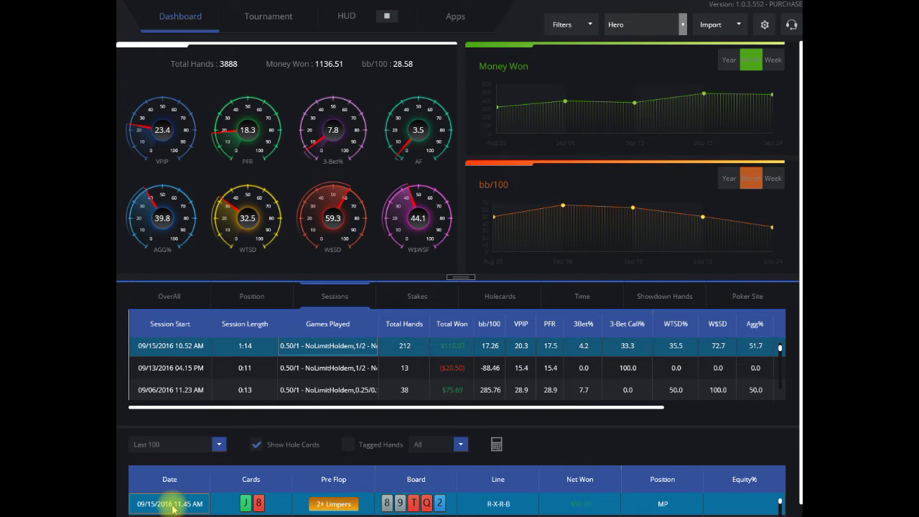
Open the 09/15/2016 11:45 AM J8 hand in the replayer and advance through the preflop action to the flop.
double_click(172, 504)
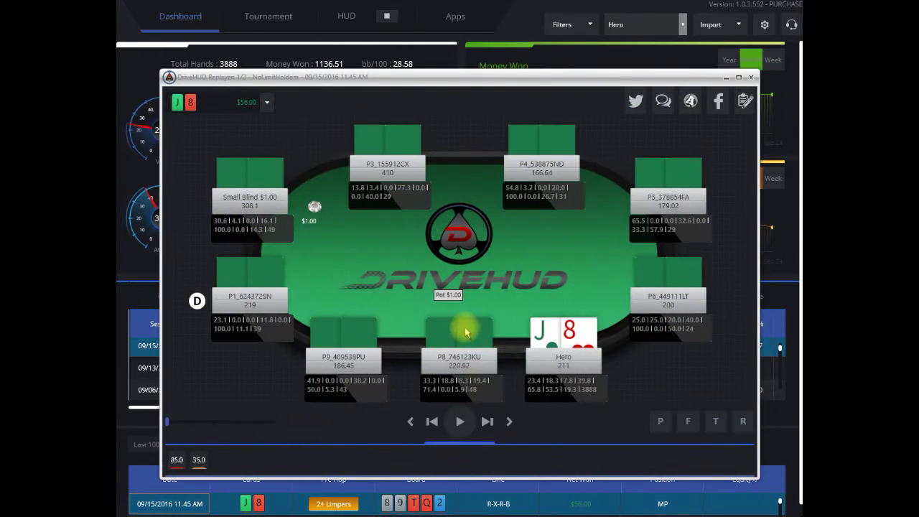
left_click(511, 421)
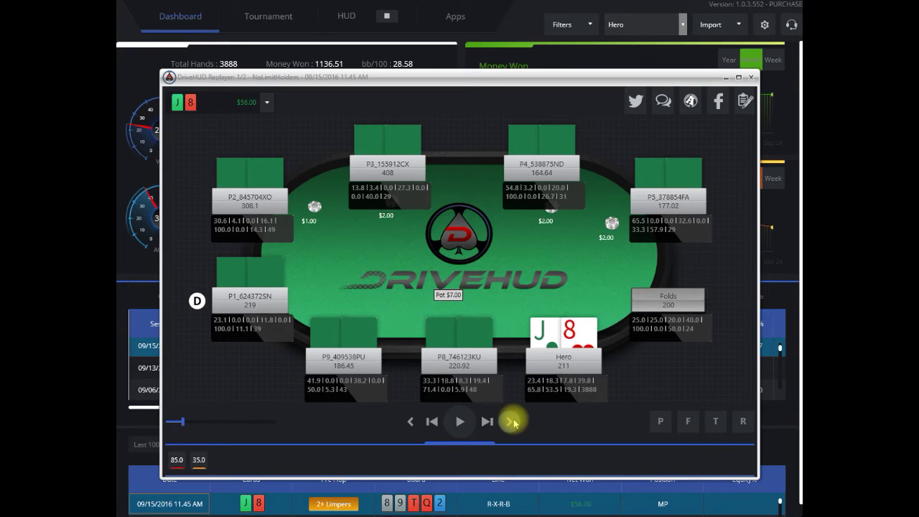
left_click(511, 421)
left_click(511, 421)
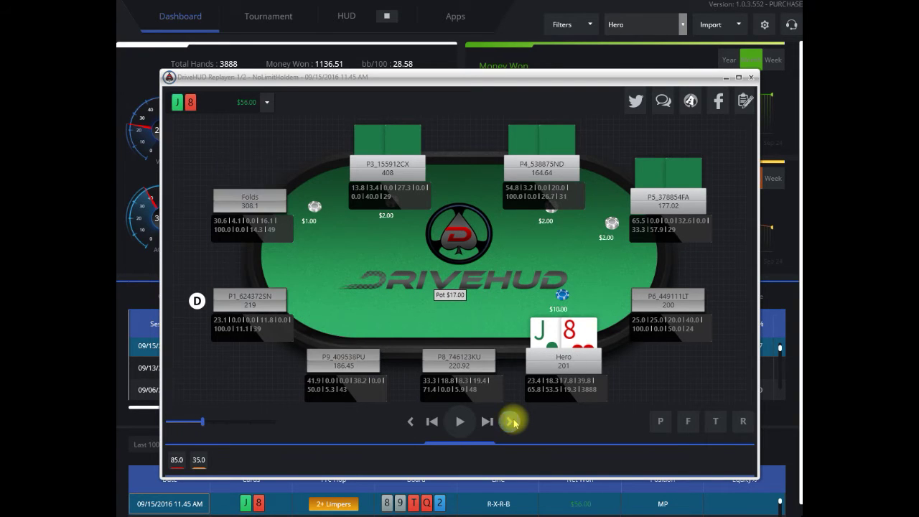
left_click(511, 422)
left_click(511, 421)
left_click(511, 421)
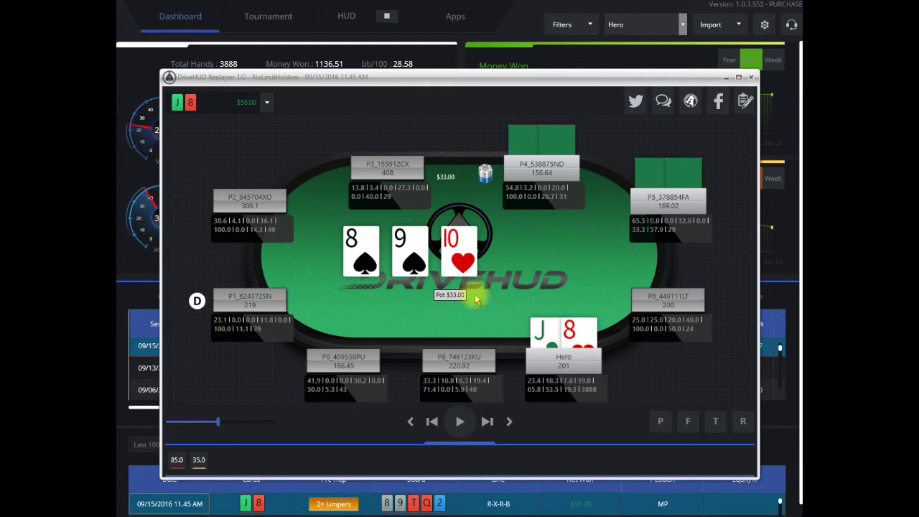
Advance the hand replay through the flop action to the turn card, and close the replayer.
left_click(512, 422)
left_click(511, 421)
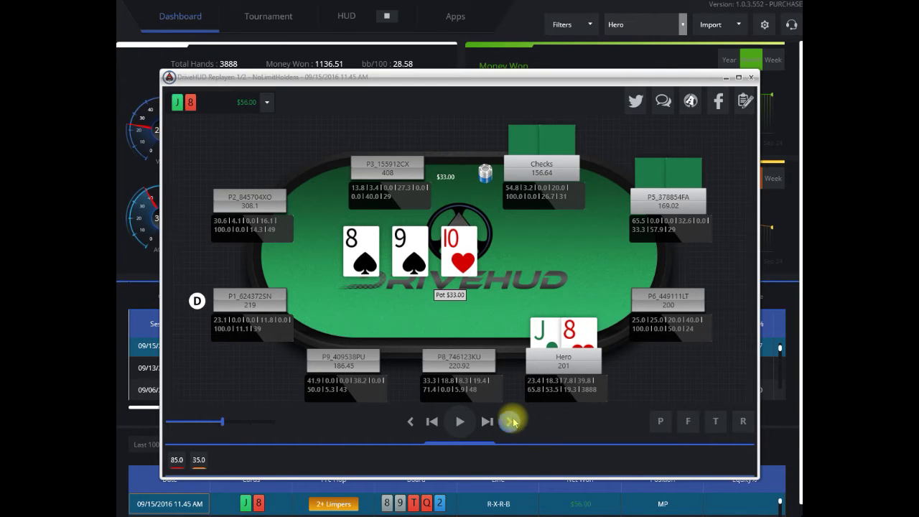
left_click(512, 422)
left_click(511, 421)
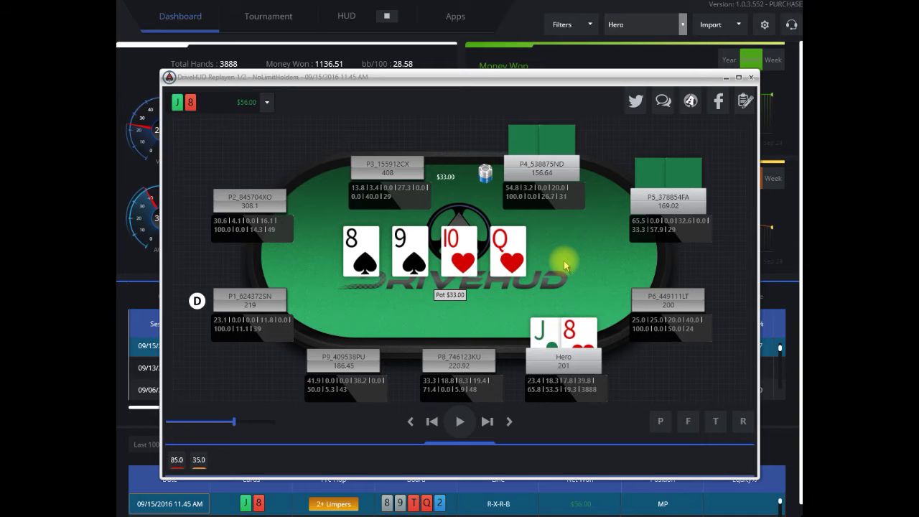
left_click(751, 78)
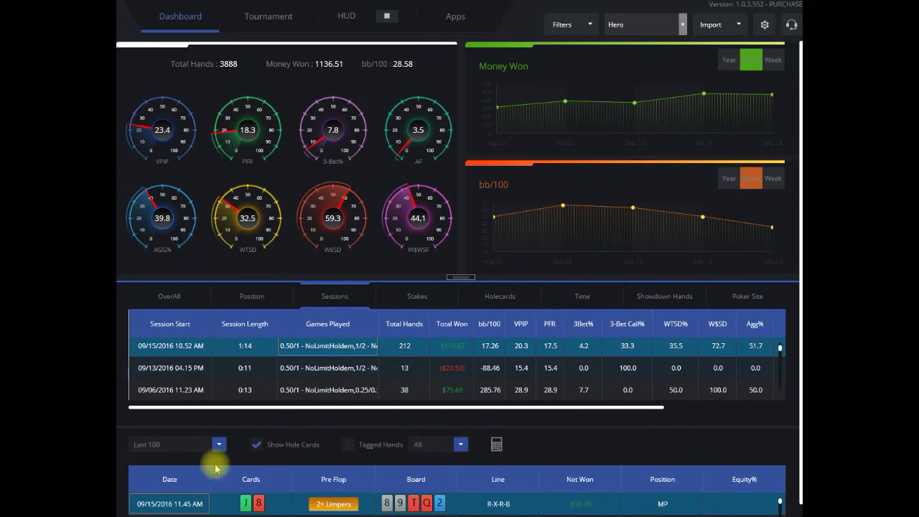
Load the J8 hand into the equity calculator, set the board to the flop, and calculate the equity.
right_click(194, 507)
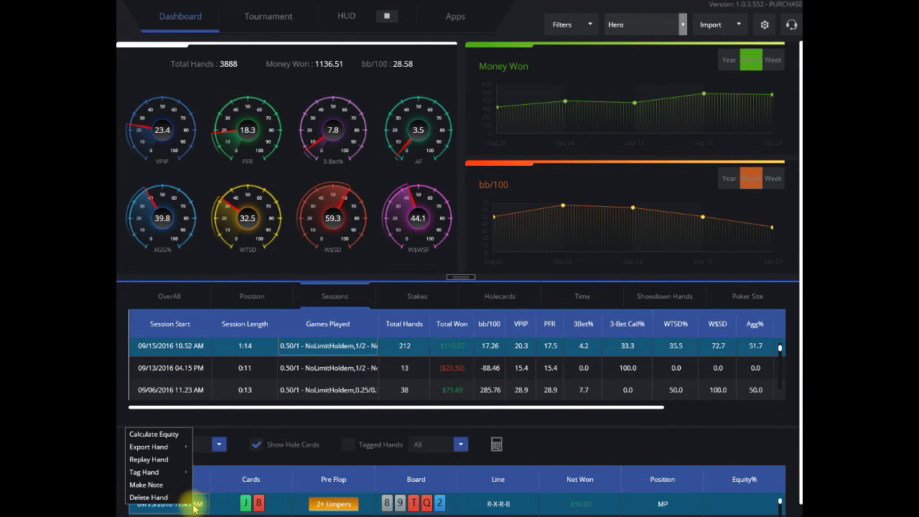
left_click(170, 436)
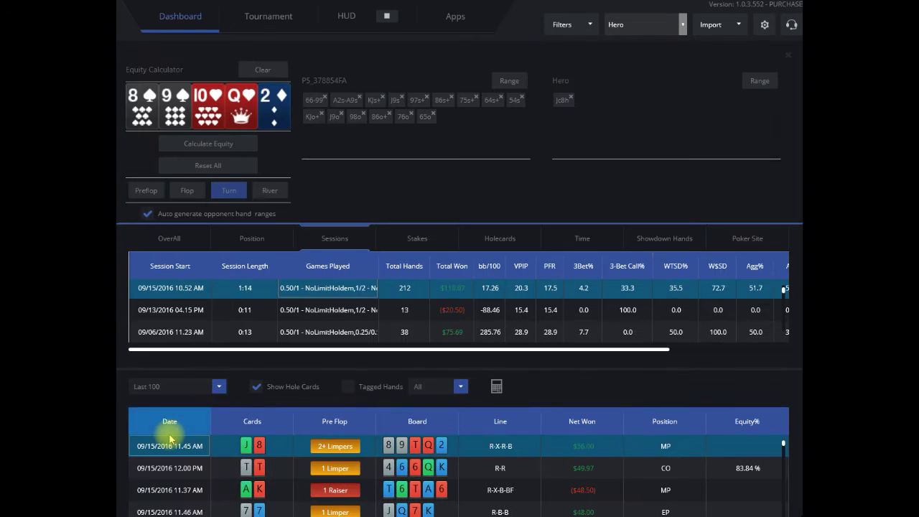
left_click(186, 194)
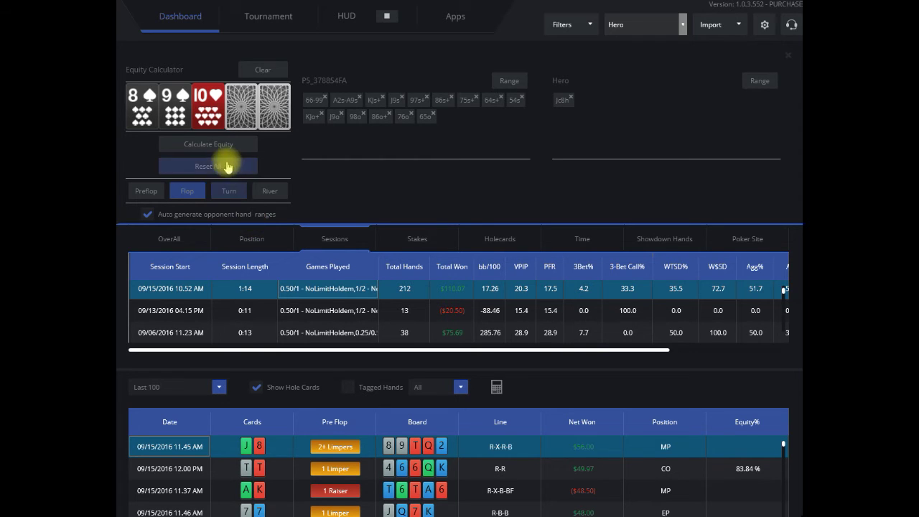
left_click(207, 147)
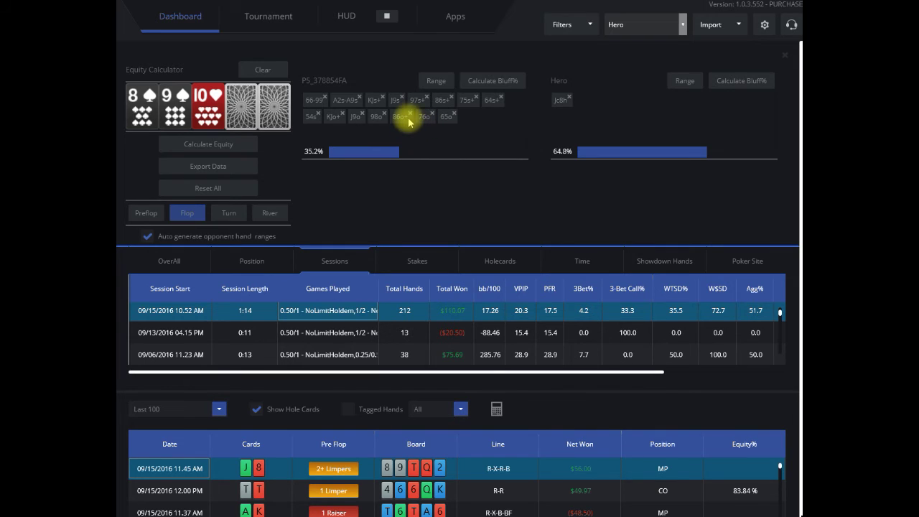
Remove 86o from the opponent's range and add the T9s and JTs hands to it.
left_click(412, 116)
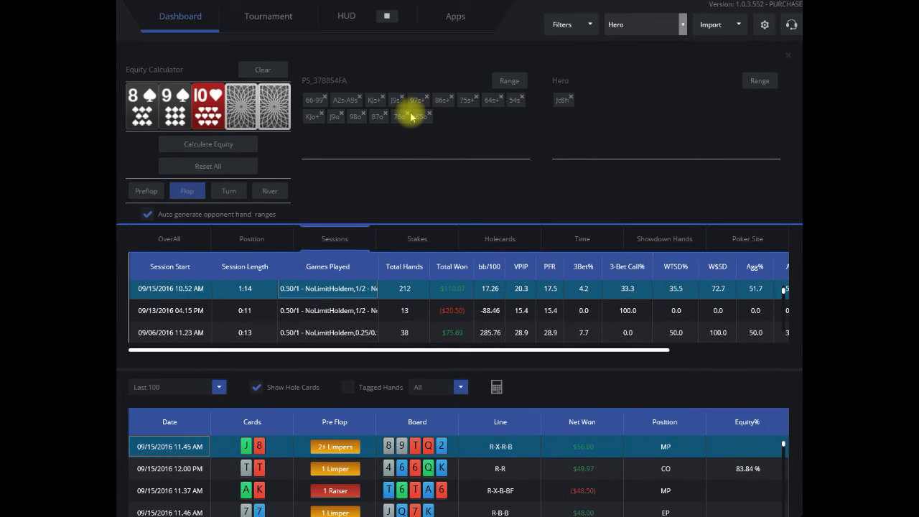
left_click(509, 82)
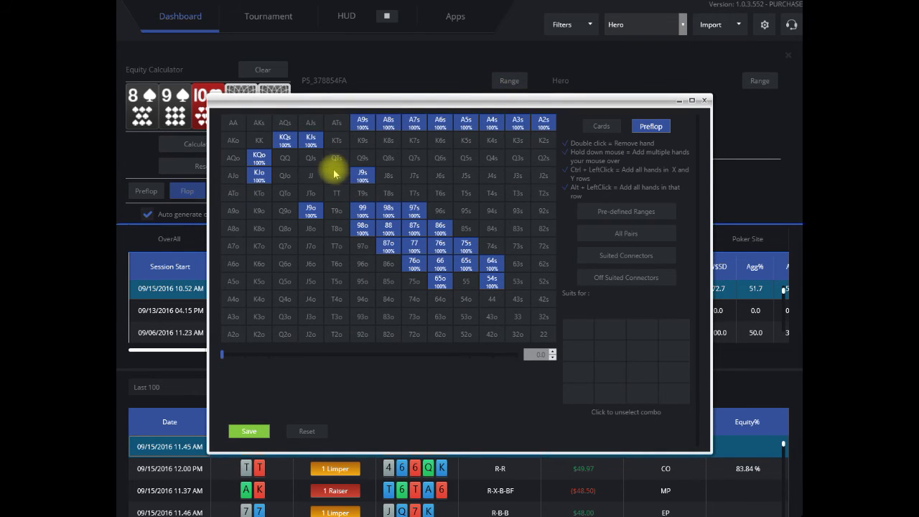
left_click(362, 194)
left_click(337, 177)
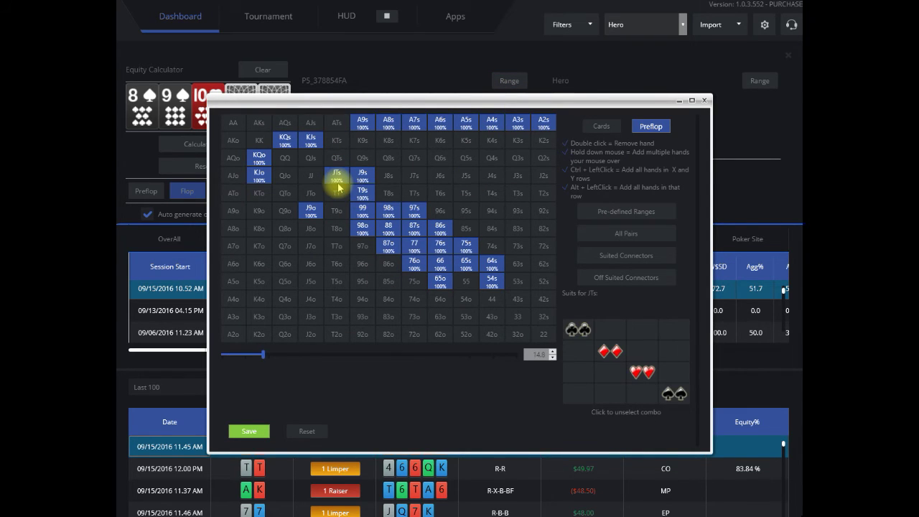
Set the likelihood of KJs to Likely - 75% and A8s to Rarely - 10%, and save the opponent's range.
right_click(311, 146)
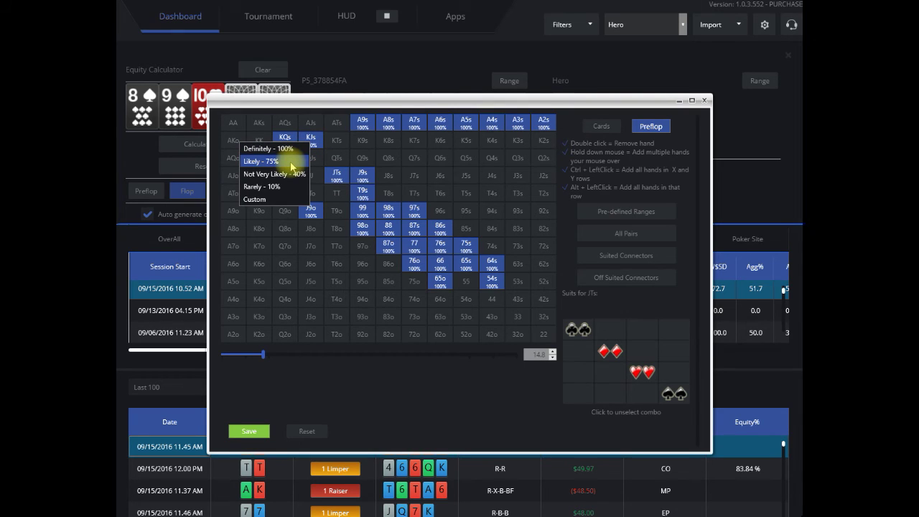
left_click(288, 163)
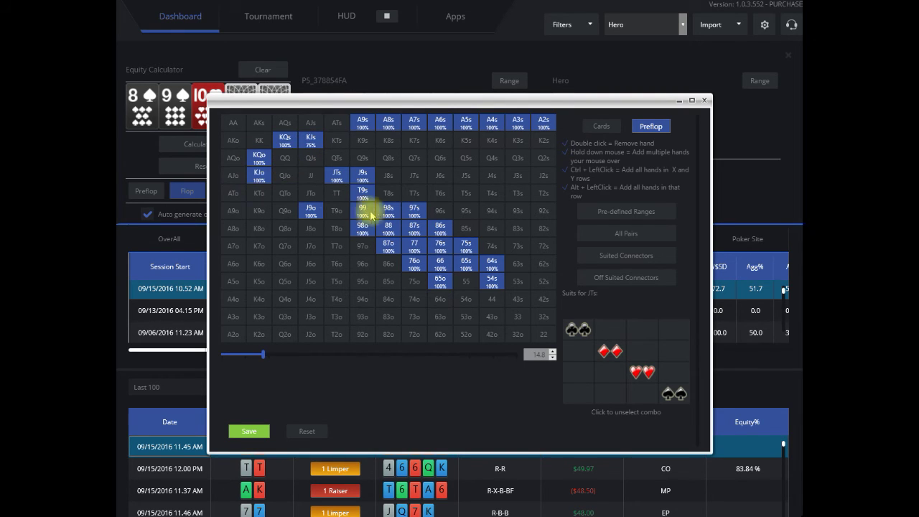
right_click(390, 127)
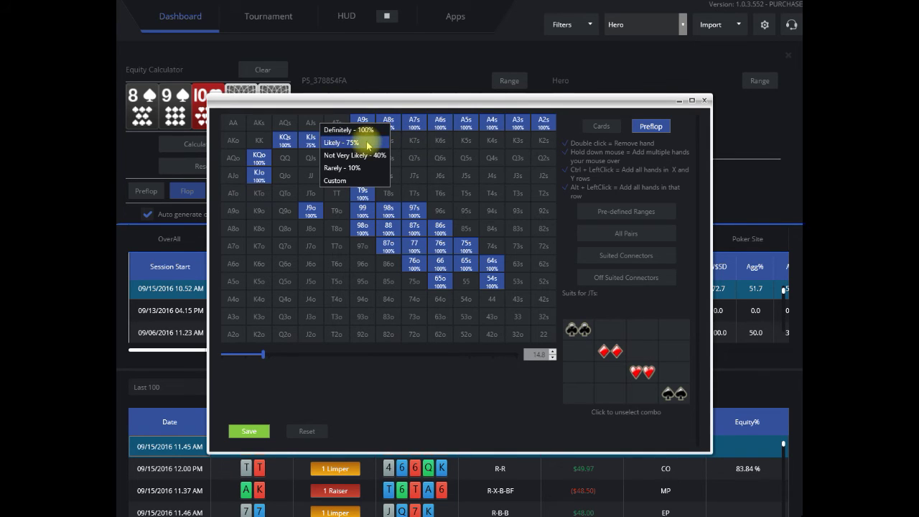
left_click(365, 167)
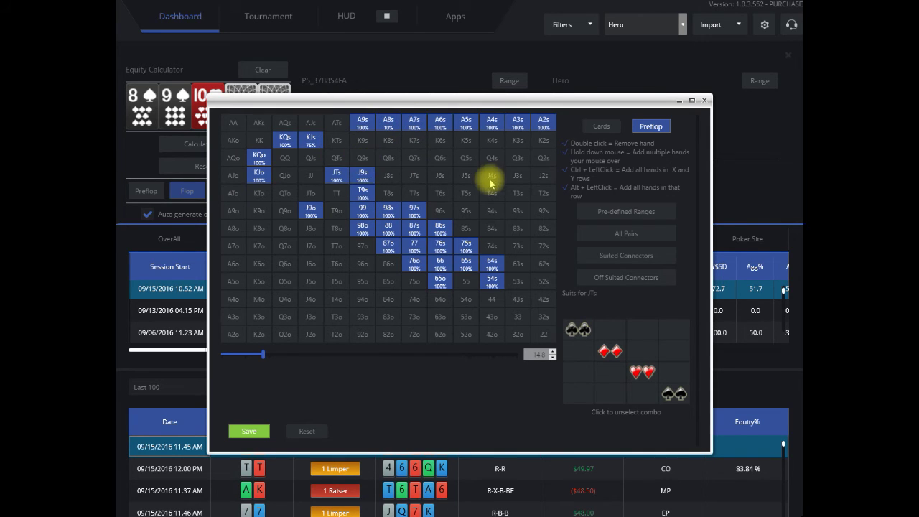
left_click(248, 432)
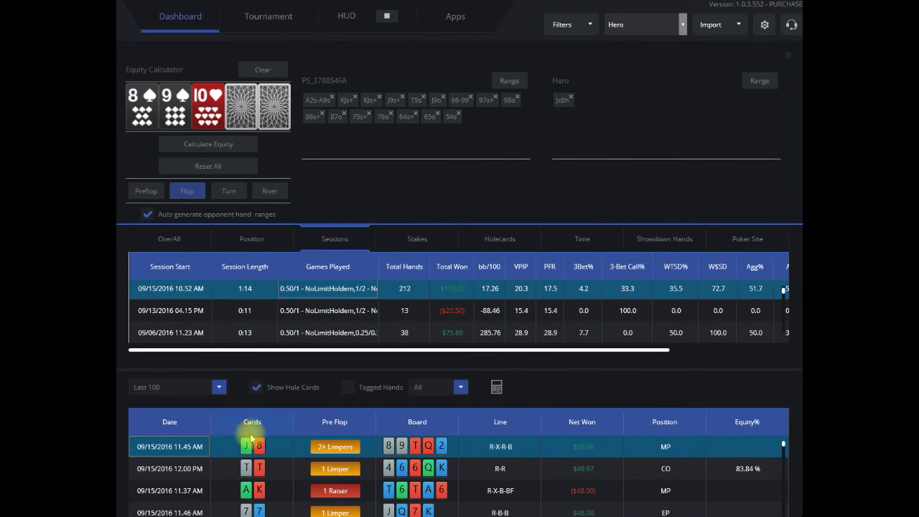
Calculate the equity against the edited range on the flop, and again with the board set to the turn.
left_click(215, 147)
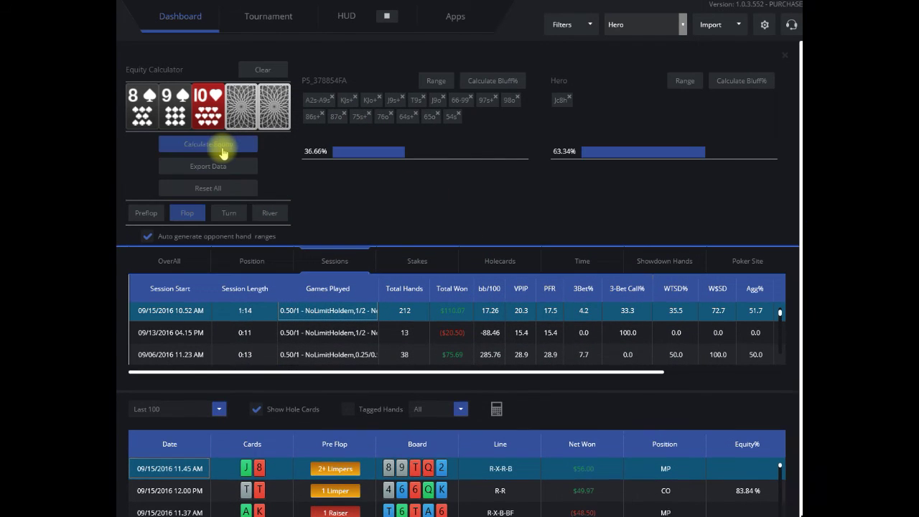
left_click(233, 213)
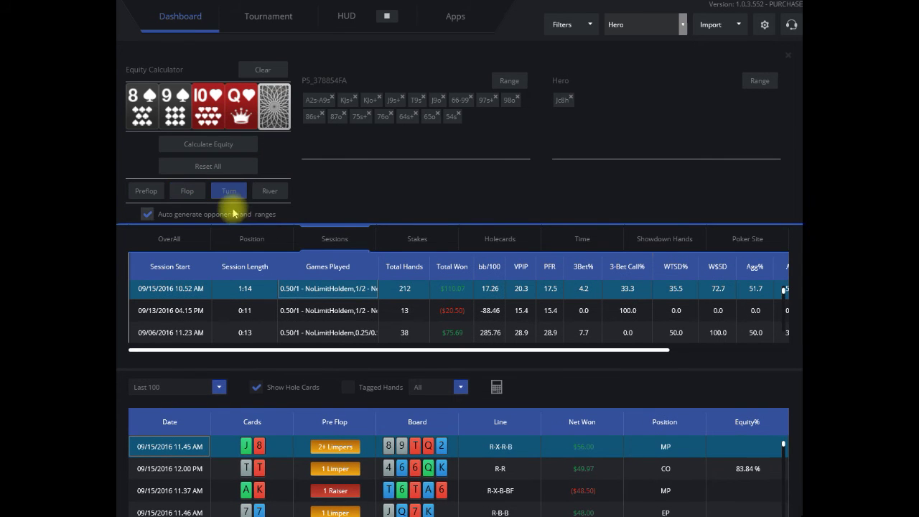
left_click(213, 146)
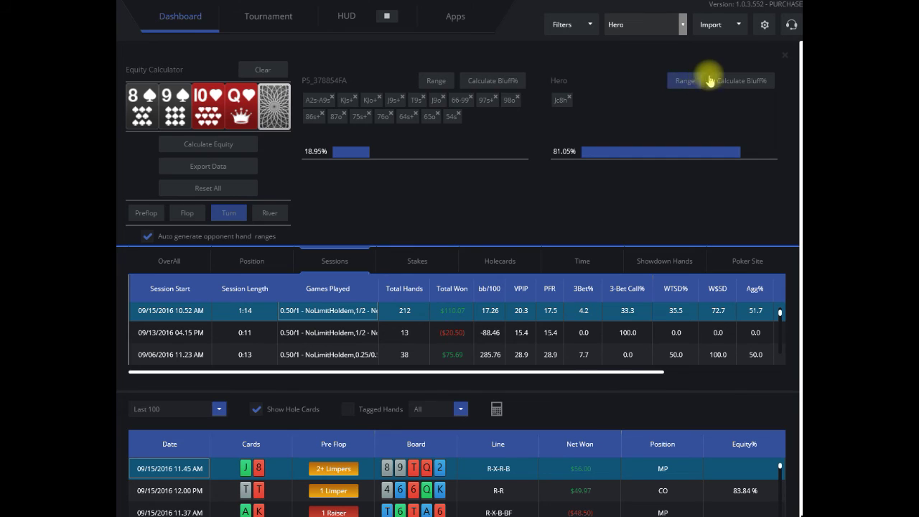
View the break-even bluff percentage calculator for Hero and close it without entering a pot or bet.
left_click(733, 81)
left_click_drag(472, 218, 465, 183)
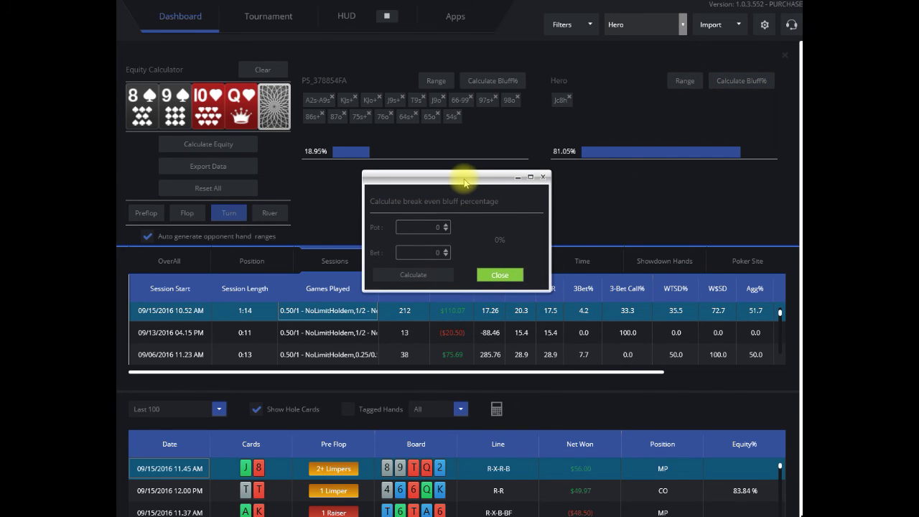
left_click(541, 177)
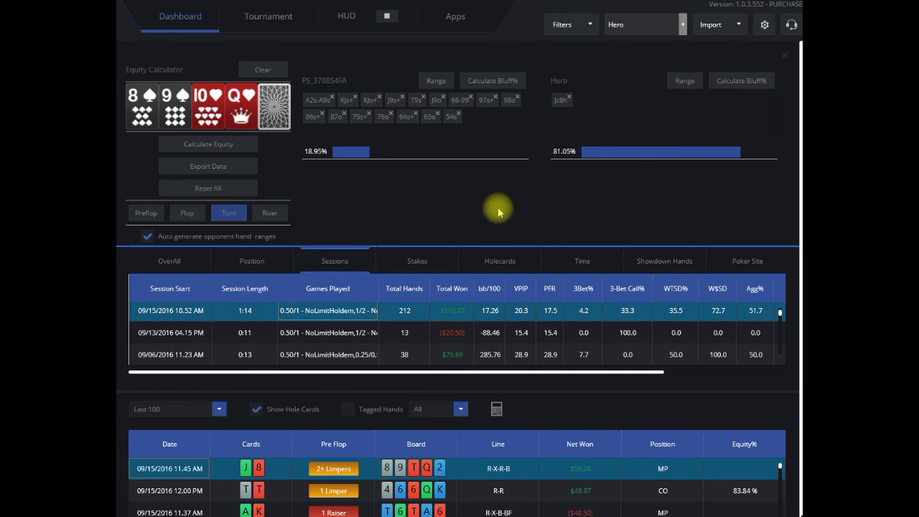